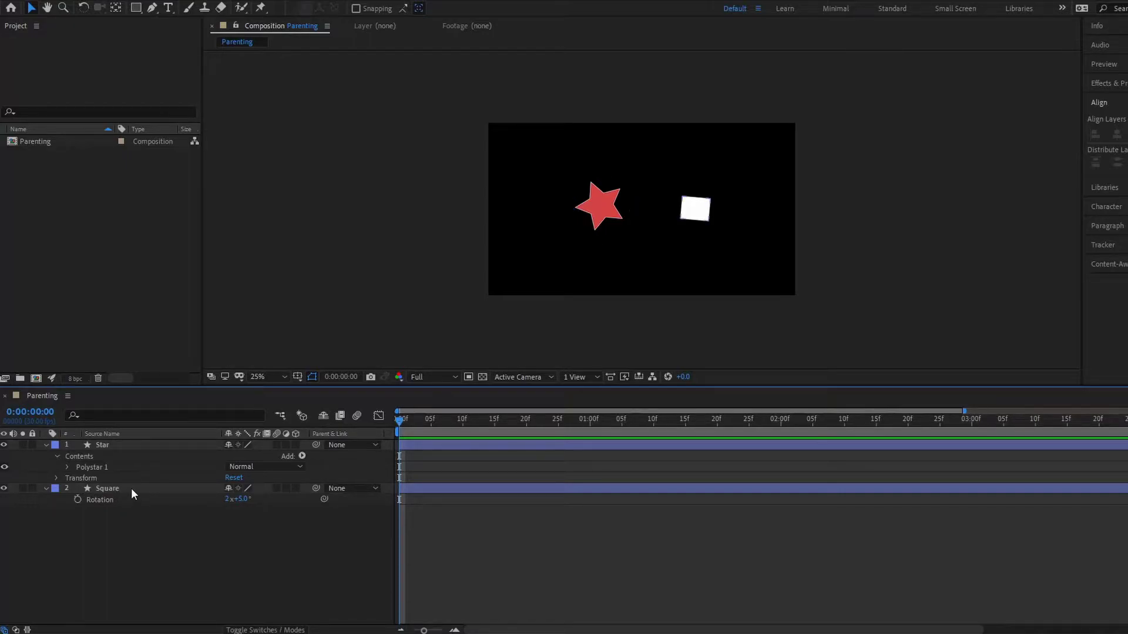
- Look through the Star layer's parent list and the layer column options, leaving both unchanged
left_click(357, 444)
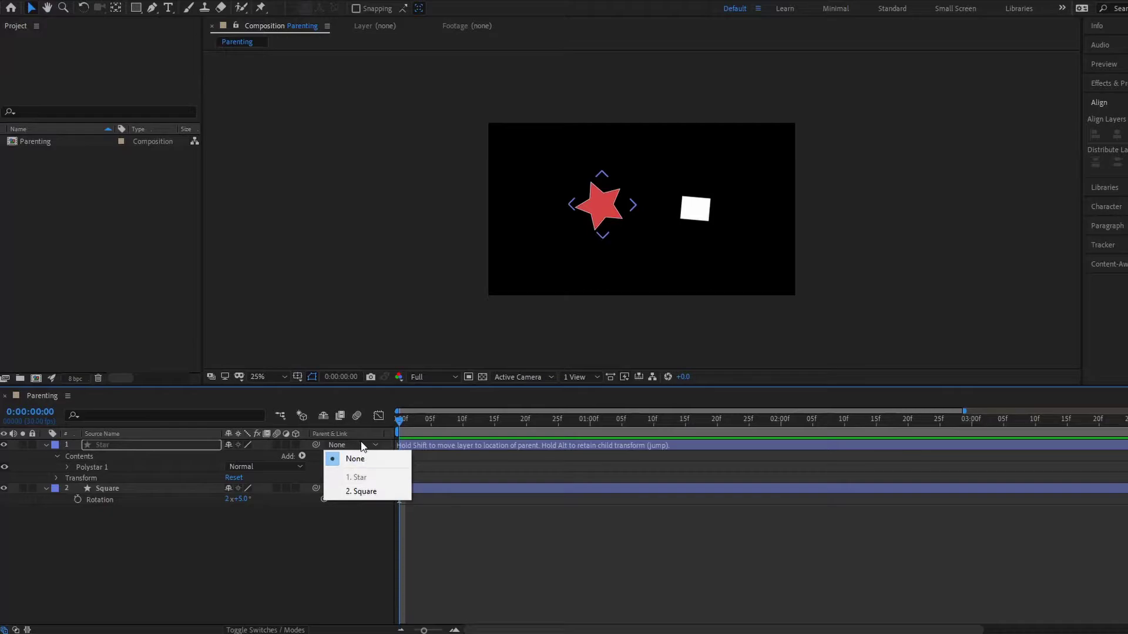
left_click(360, 436)
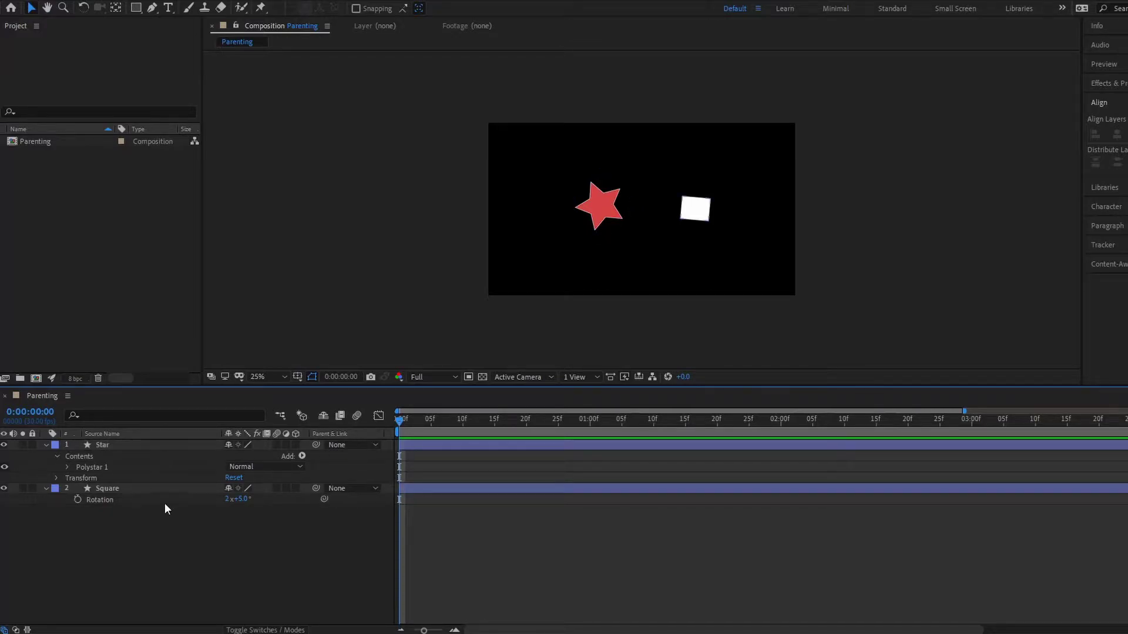
right_click(185, 438)
mouse_move(221, 474)
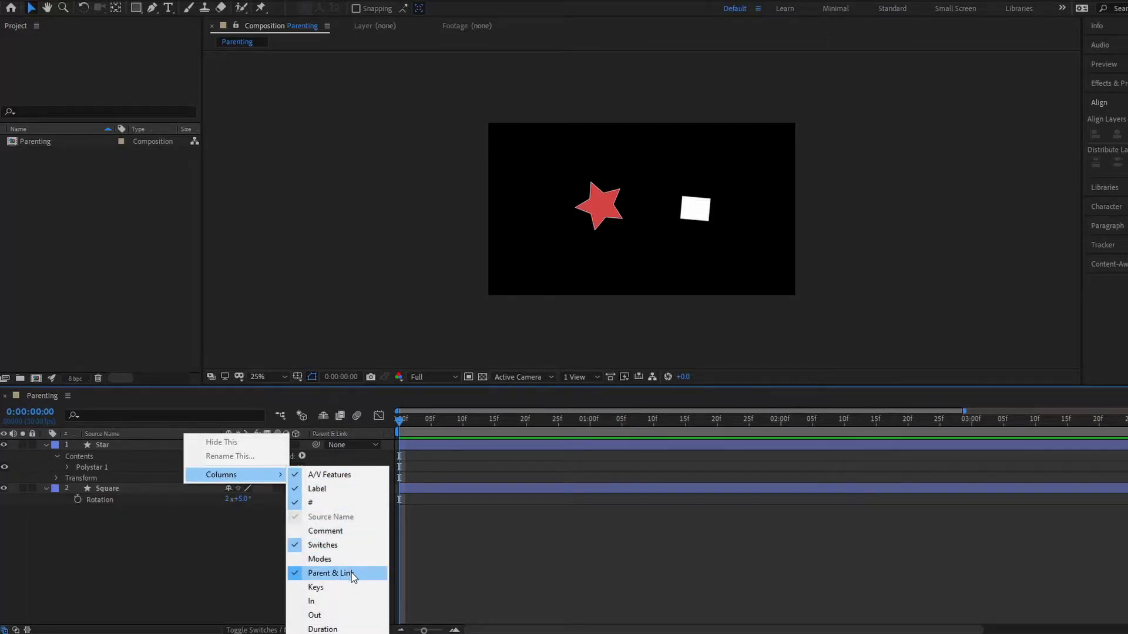
left_click(142, 561)
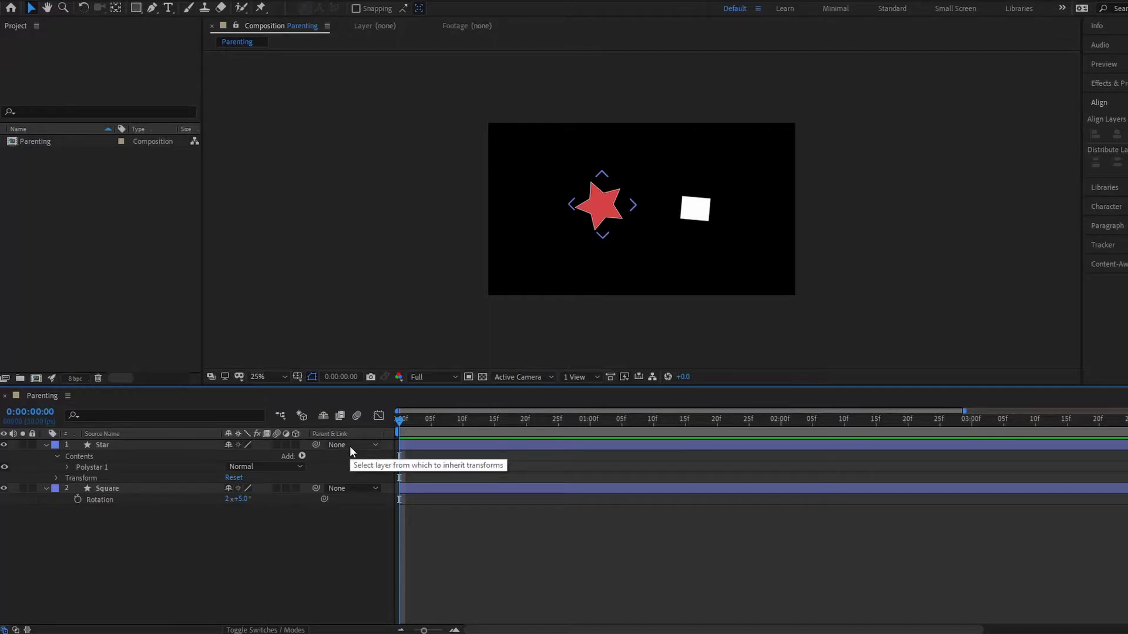
- Parent the Star layer to 2. Square using the pick whip
left_click(350, 446)
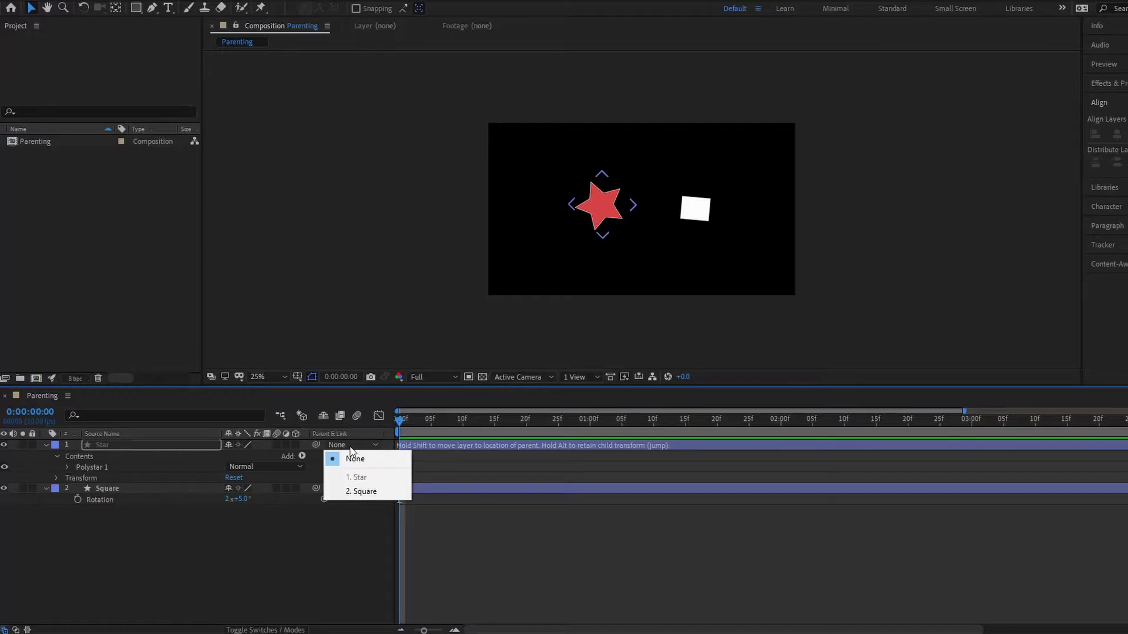
left_click(356, 492)
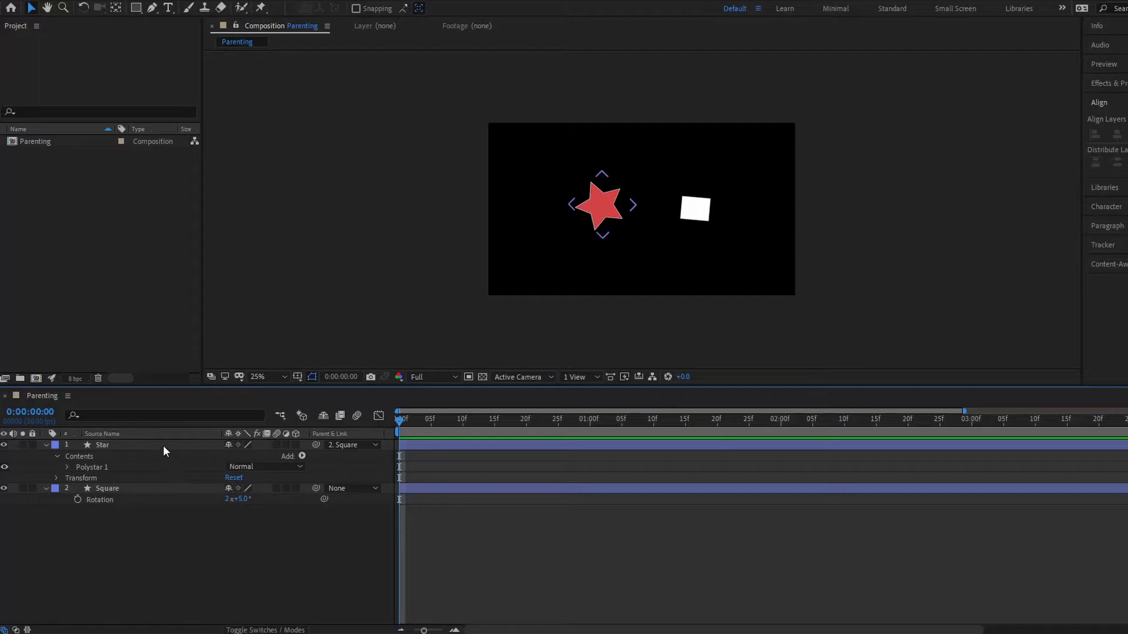
left_click(342, 445)
left_click(350, 459)
left_click_drag(315, 447, 122, 490)
- Scrub the Square layer's Rotation to 3x+333.0° so the parented star swings around
left_click(108, 491)
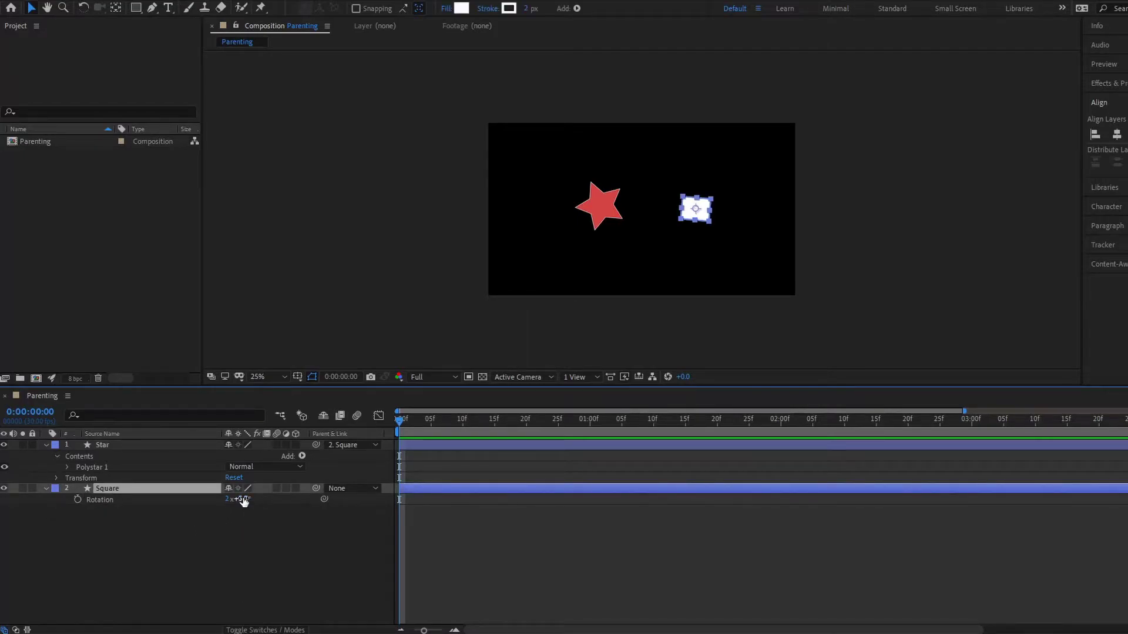
left_click_drag(244, 501, 706, 526)
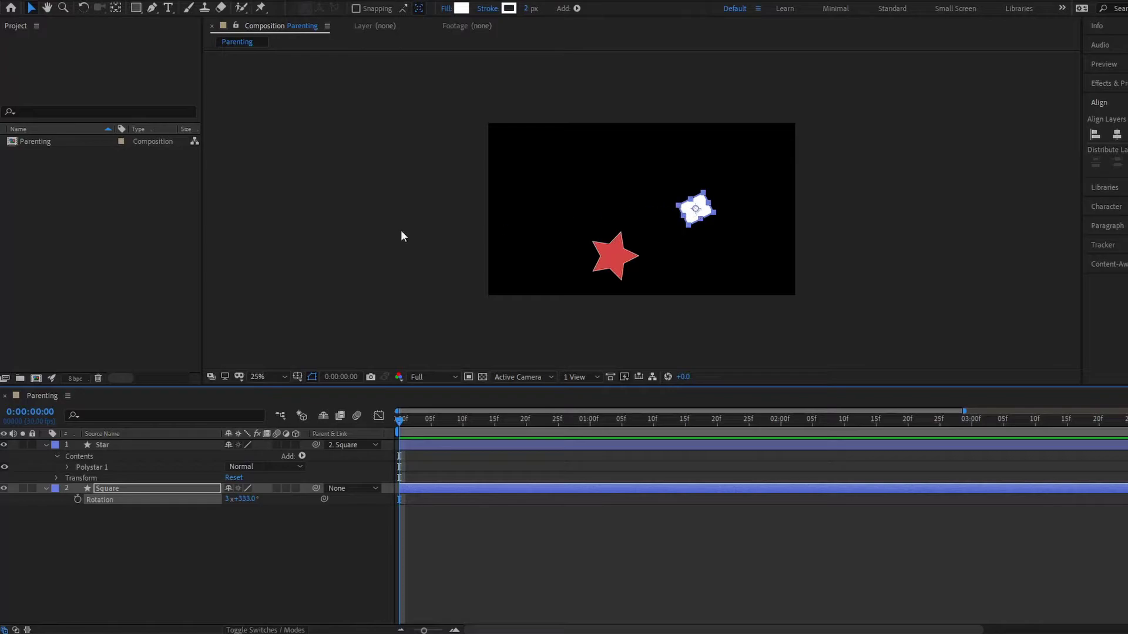
- Shift the square's anchor point down-left toward the star with Pan Behind, then rotate to 5x+357.0°
left_click(116, 8)
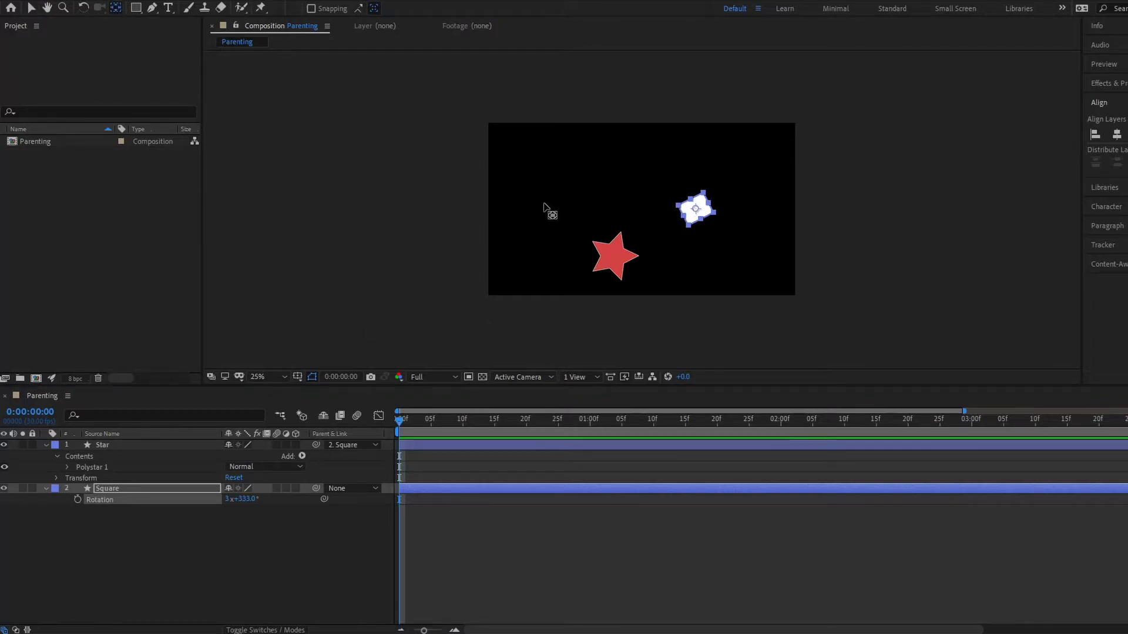
left_click(698, 212)
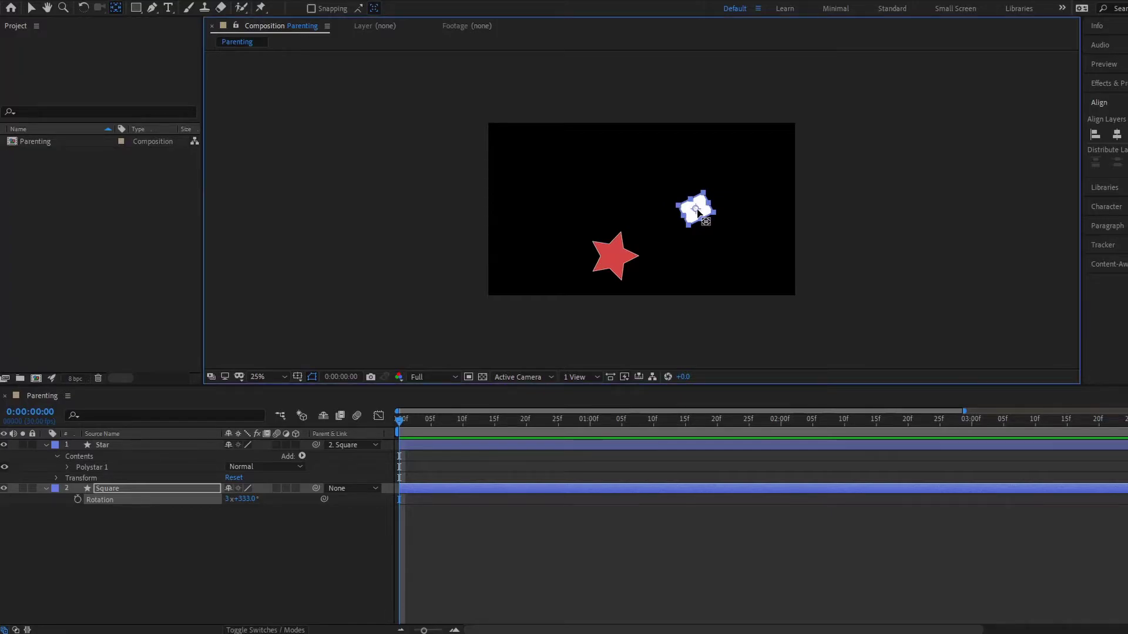
left_click_drag(697, 212, 650, 237)
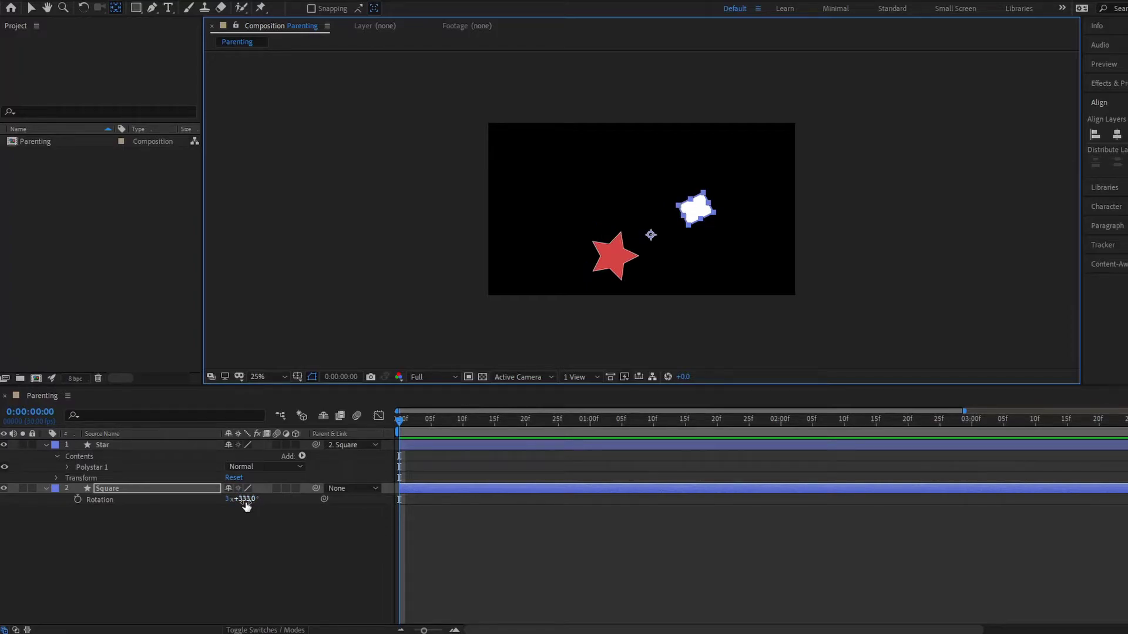
left_click_drag(246, 507, 648, 430)
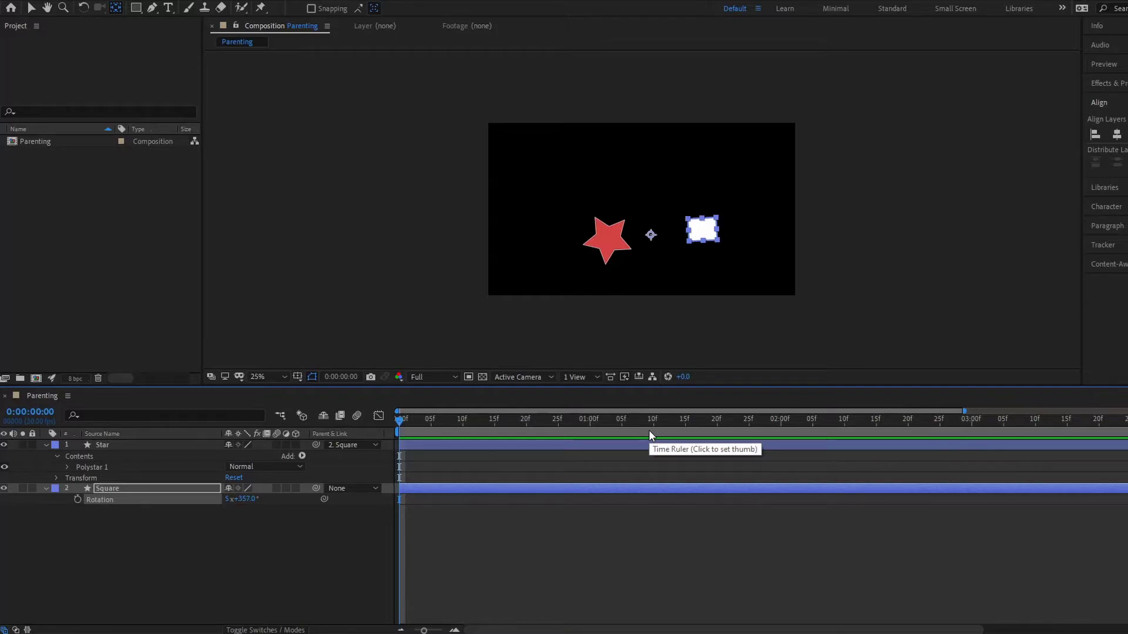
- Recentre the anchor and keyframe Square's Rotation, reaching 6x+65.0° at 0:00:01:20
left_click(652, 235)
left_click_drag(651, 236, 704, 236)
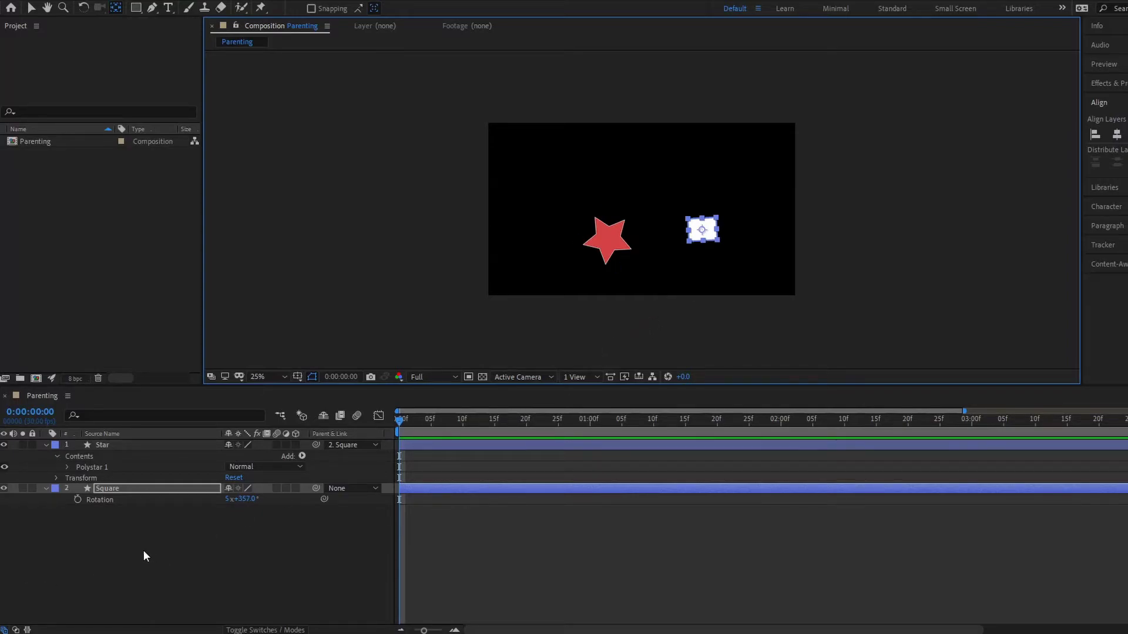
left_click(77, 499)
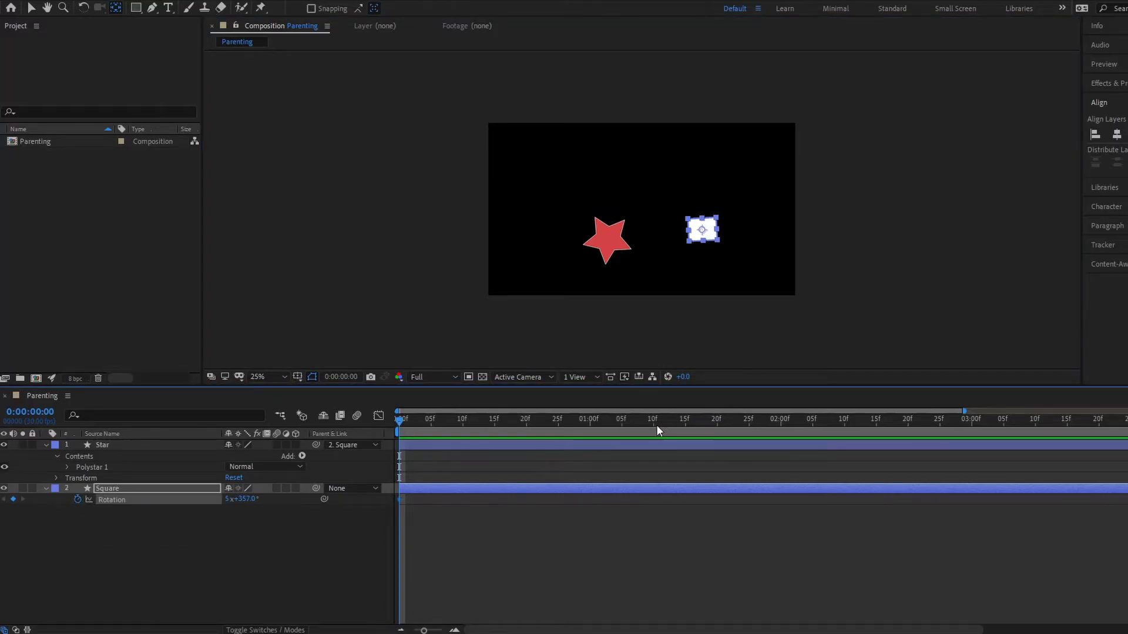
left_click(717, 427)
left_click_drag(249, 502, 283, 493)
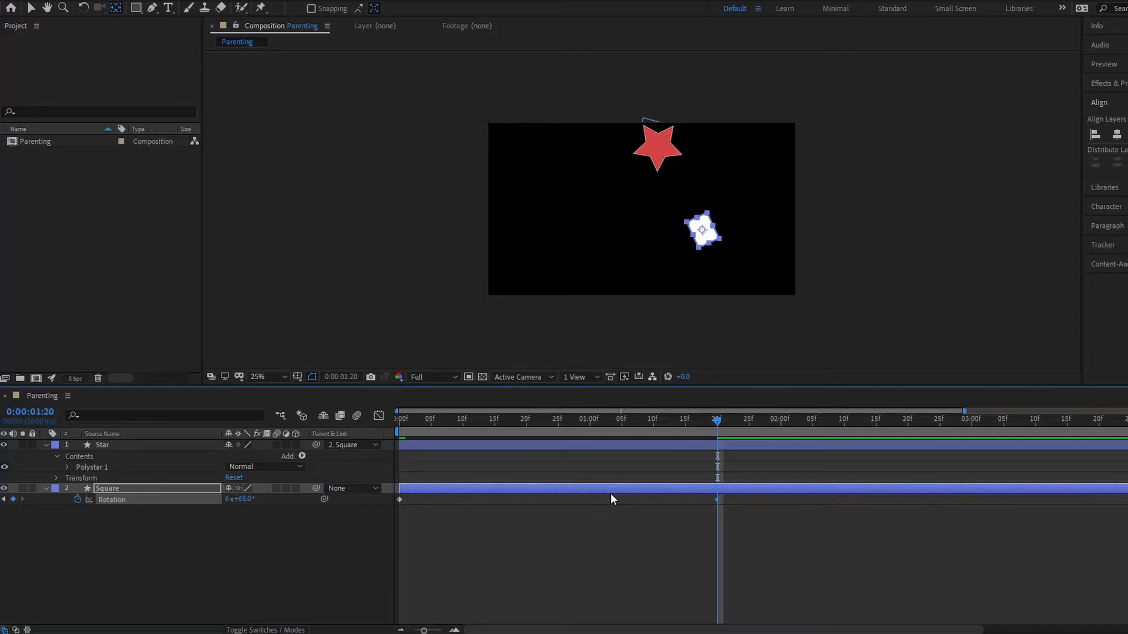
- Split the Star layer at 0:00:01:20 with Ctrl+Shift+D and set Star 2's parent to None
left_click(723, 448)
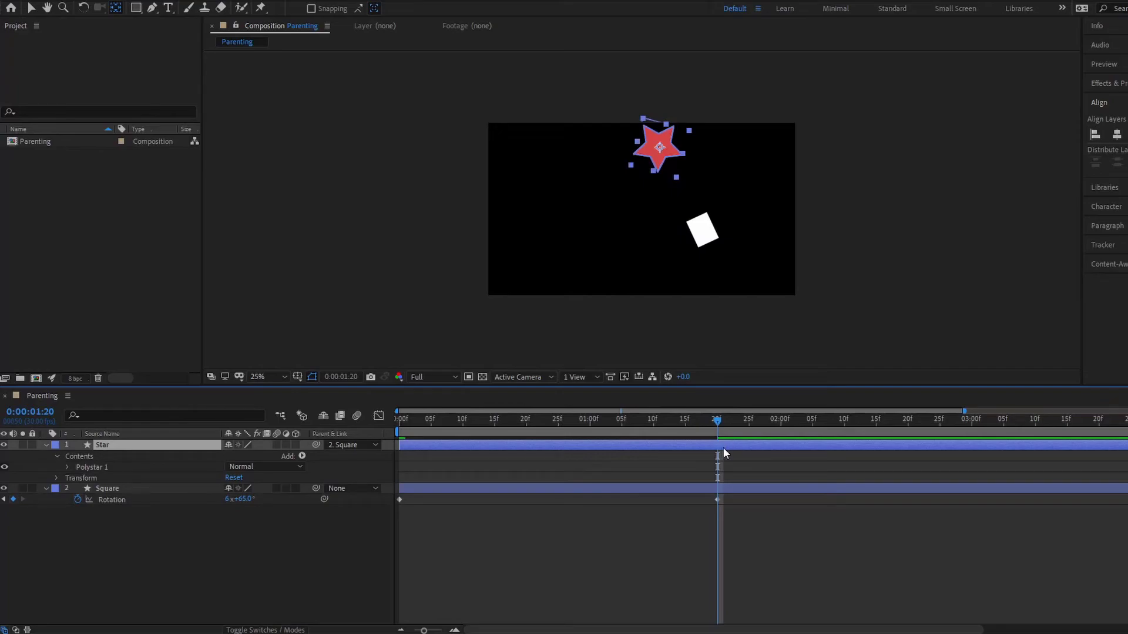
key("v")
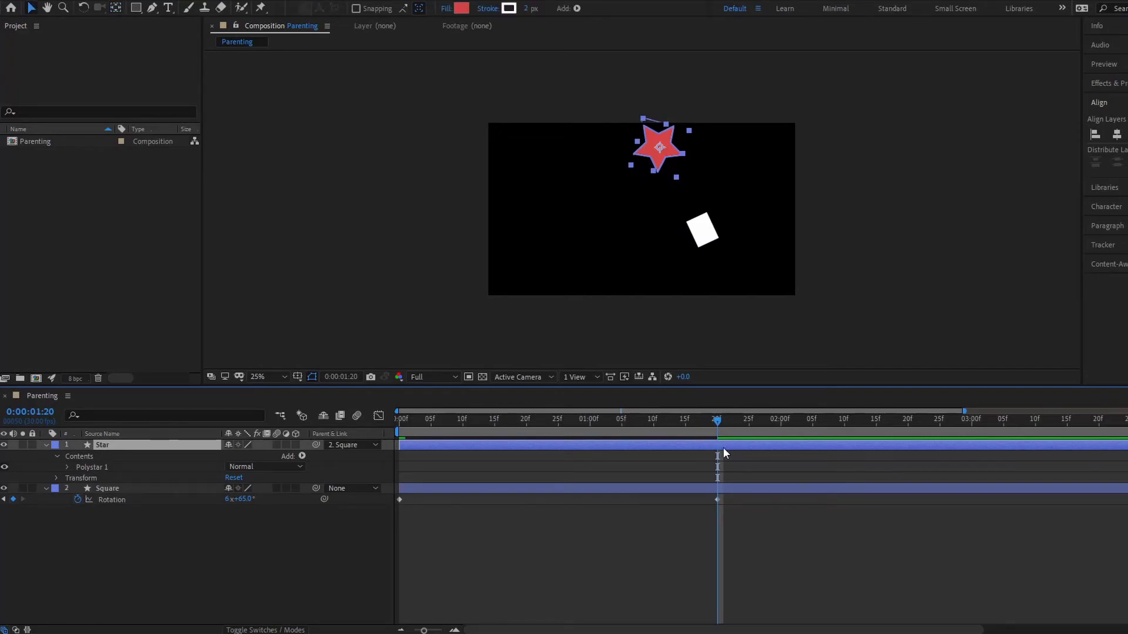
key("ctrl+shift+d")
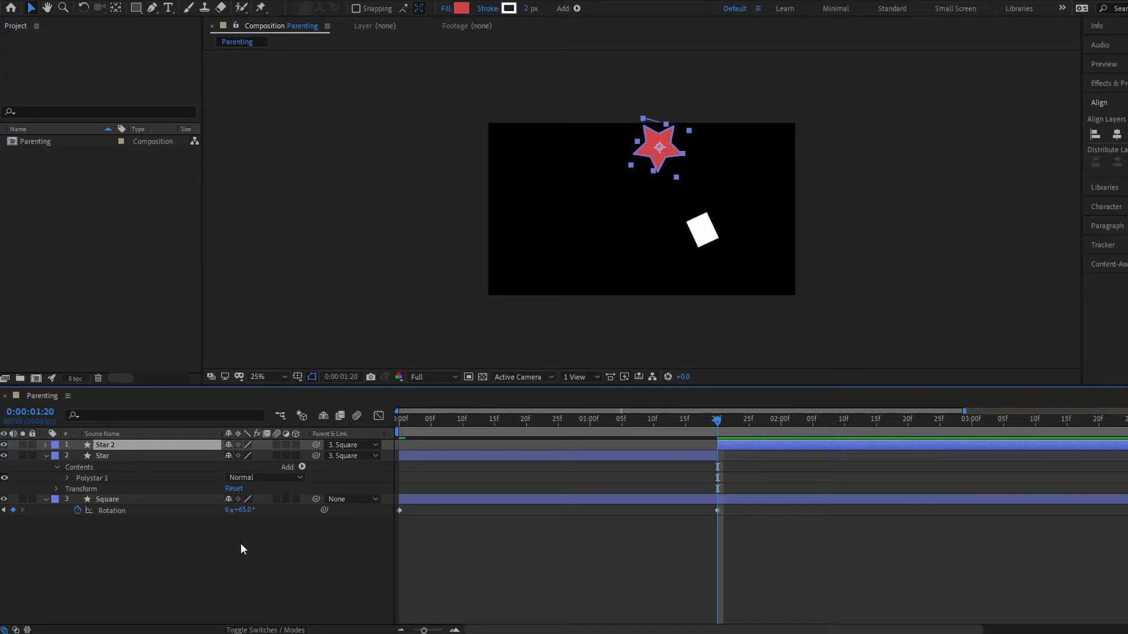
left_click(352, 448)
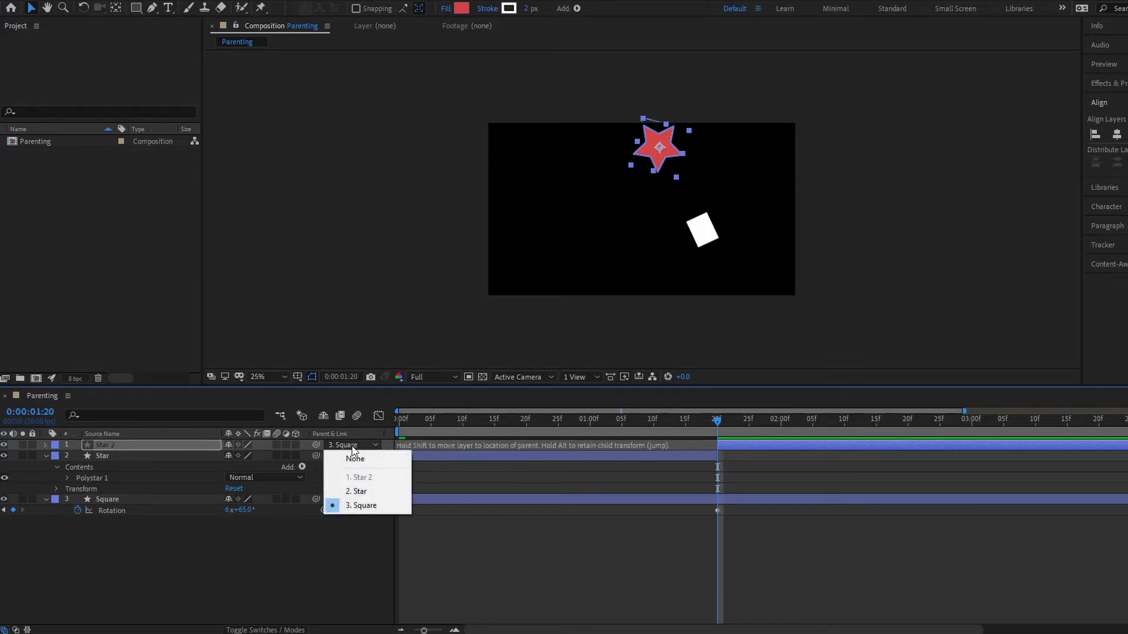
left_click(345, 388)
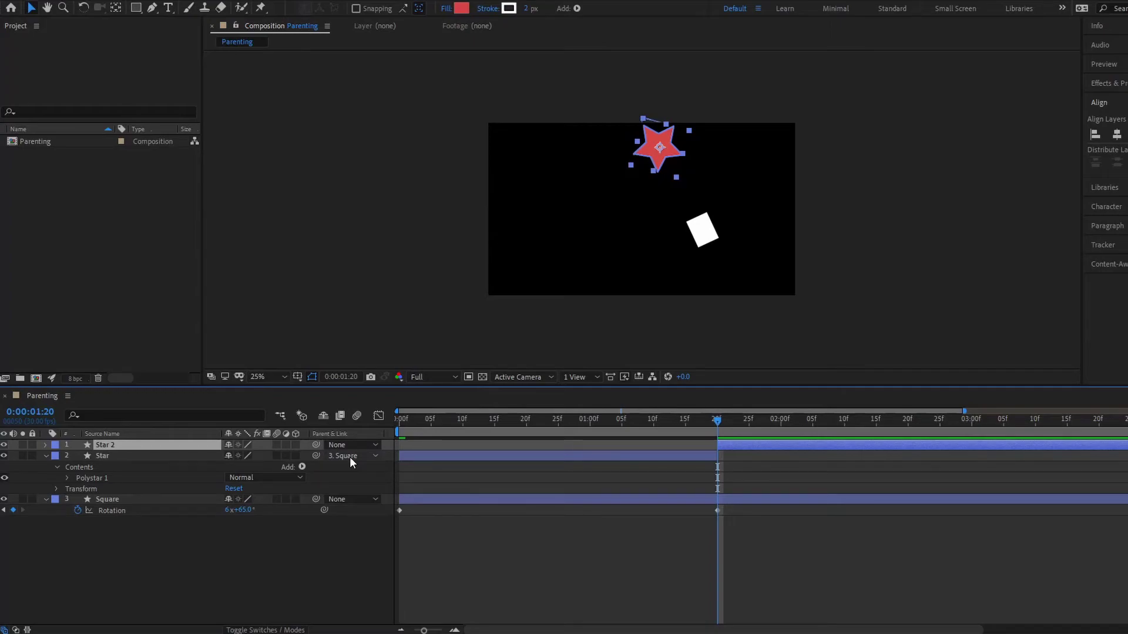
- Keyframe Star 2's Position from 1071.2,152.8 at 1:20 to -992.8,152.8 at 2:05, then preview
key("p")
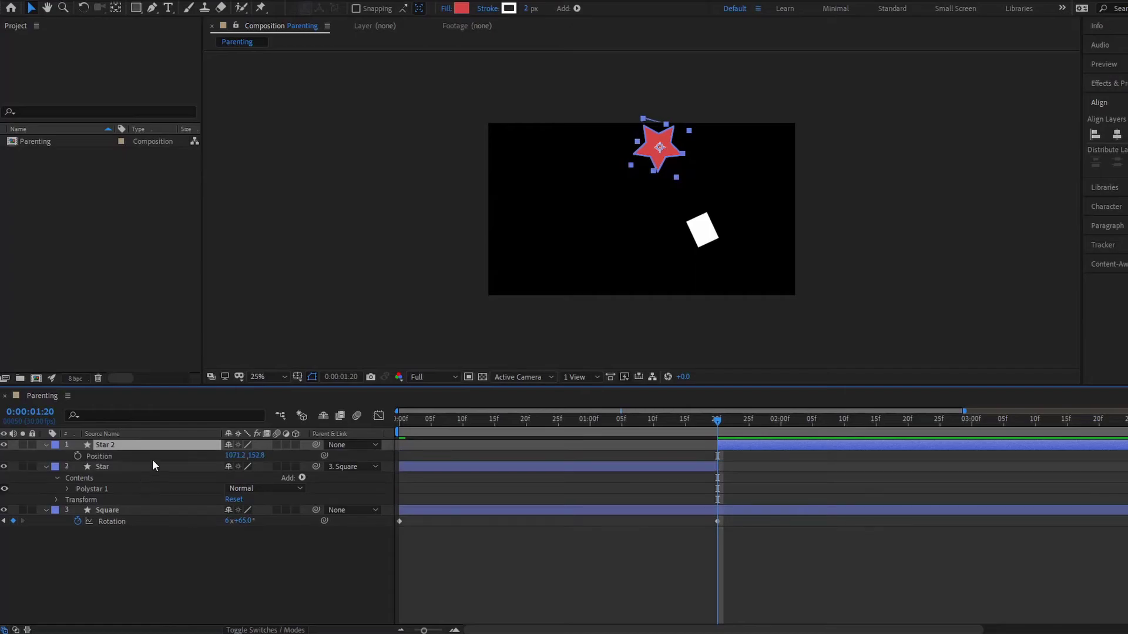
left_click(79, 458)
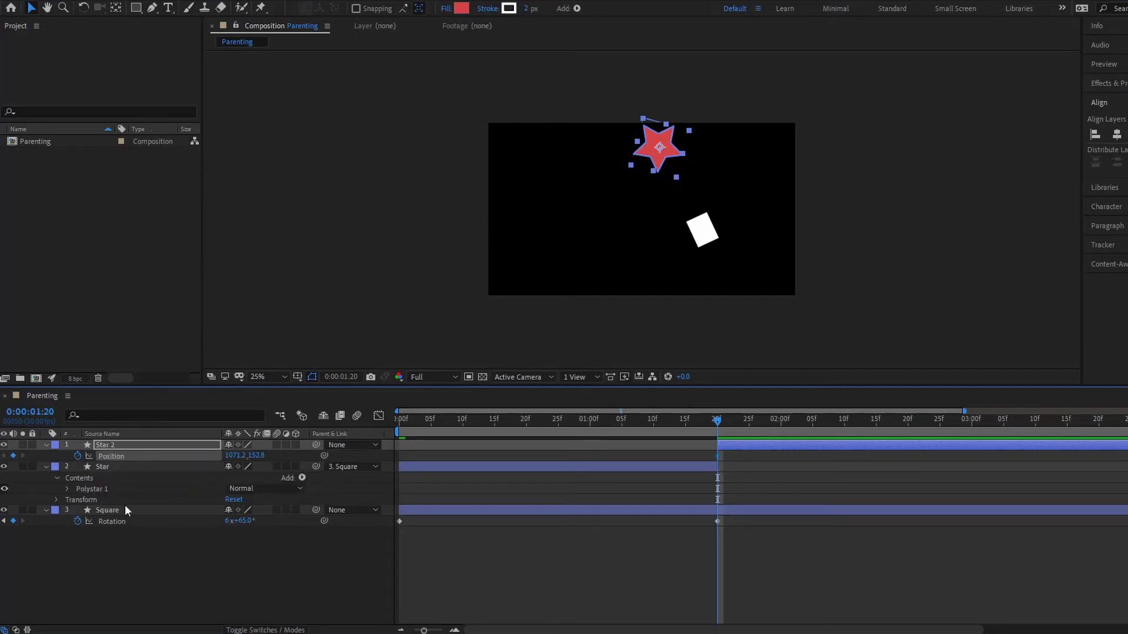
left_click(813, 425)
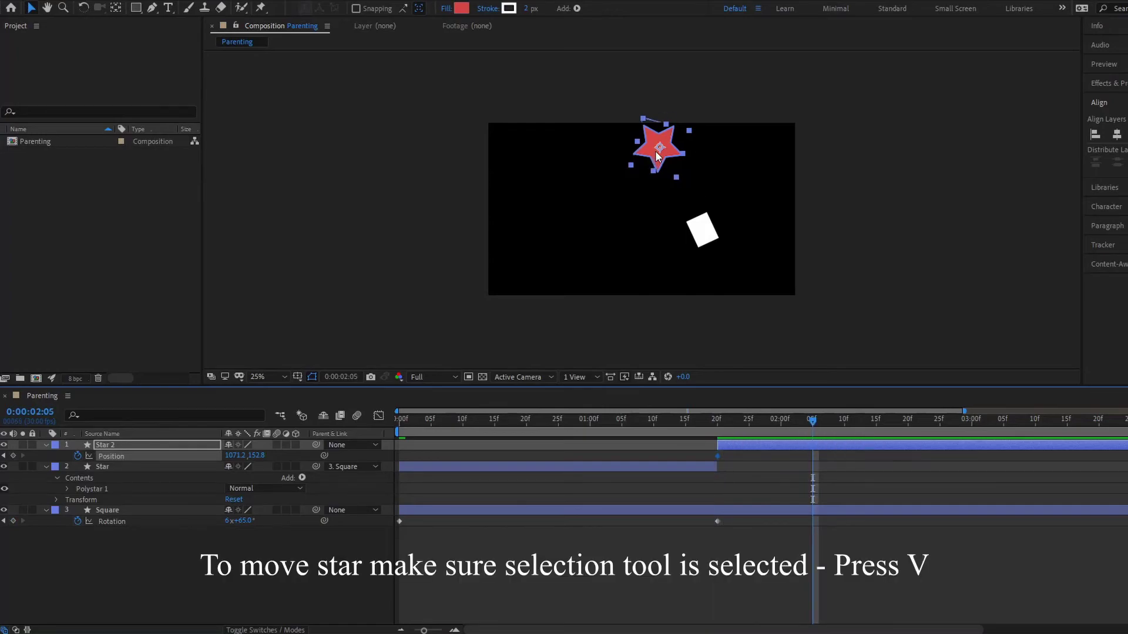
left_click_drag(656, 155, 336, 155)
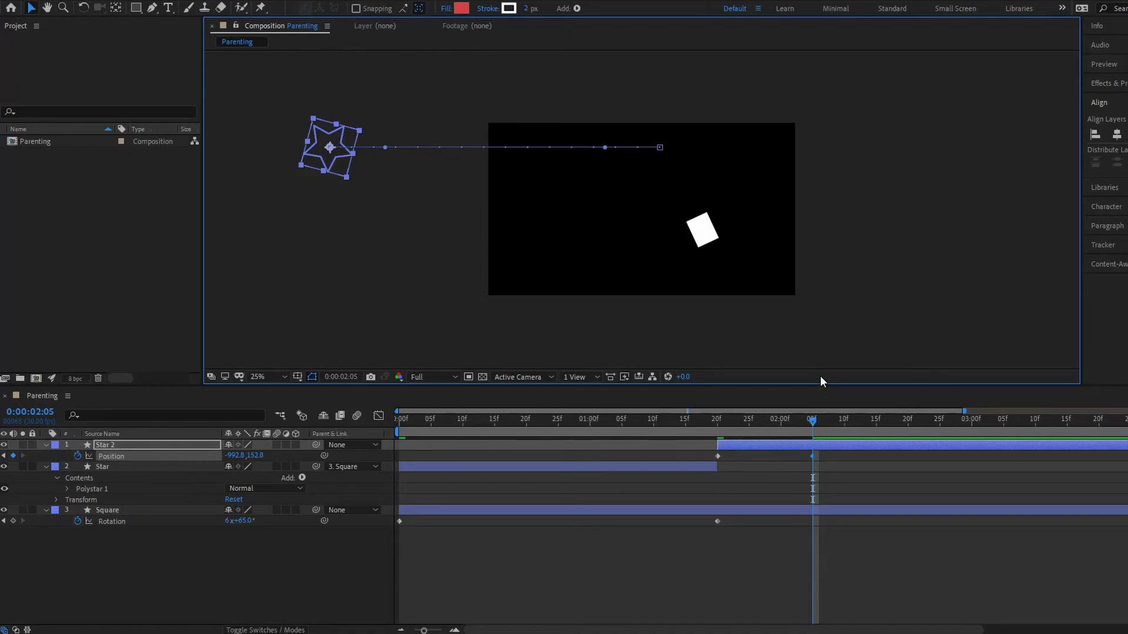
key("space")
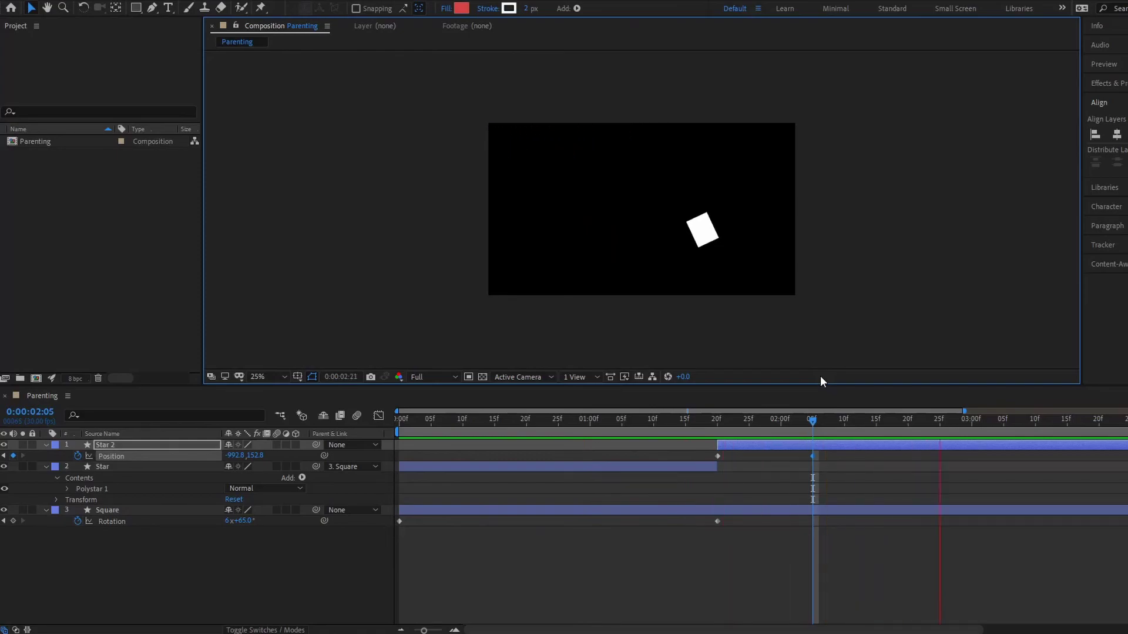
key("space")
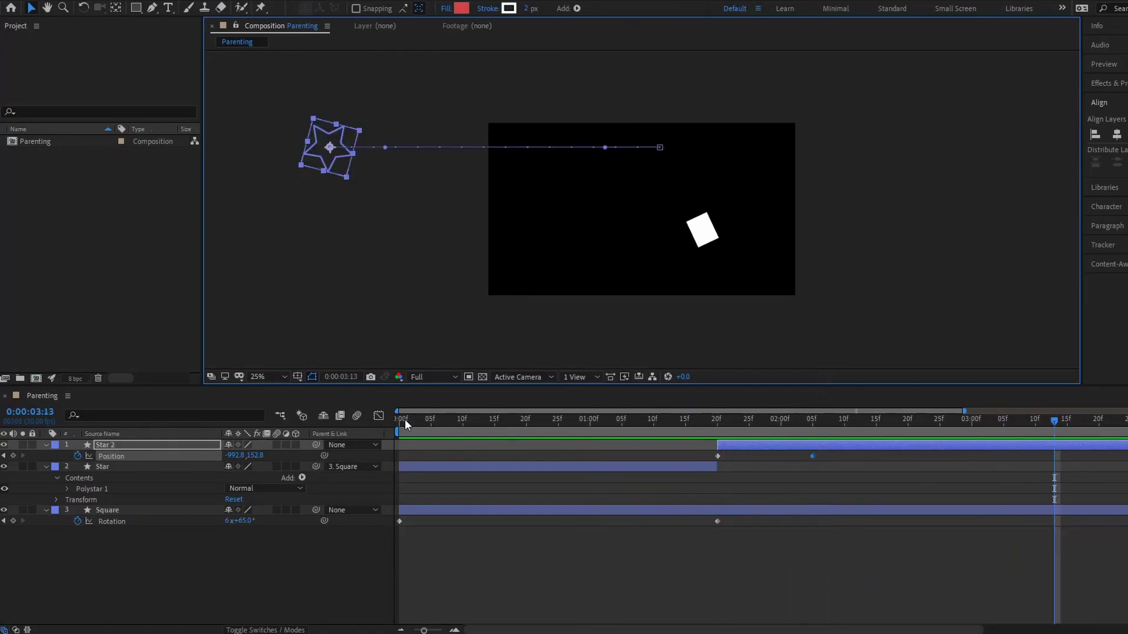
left_click_drag(404, 419, 819, 400)
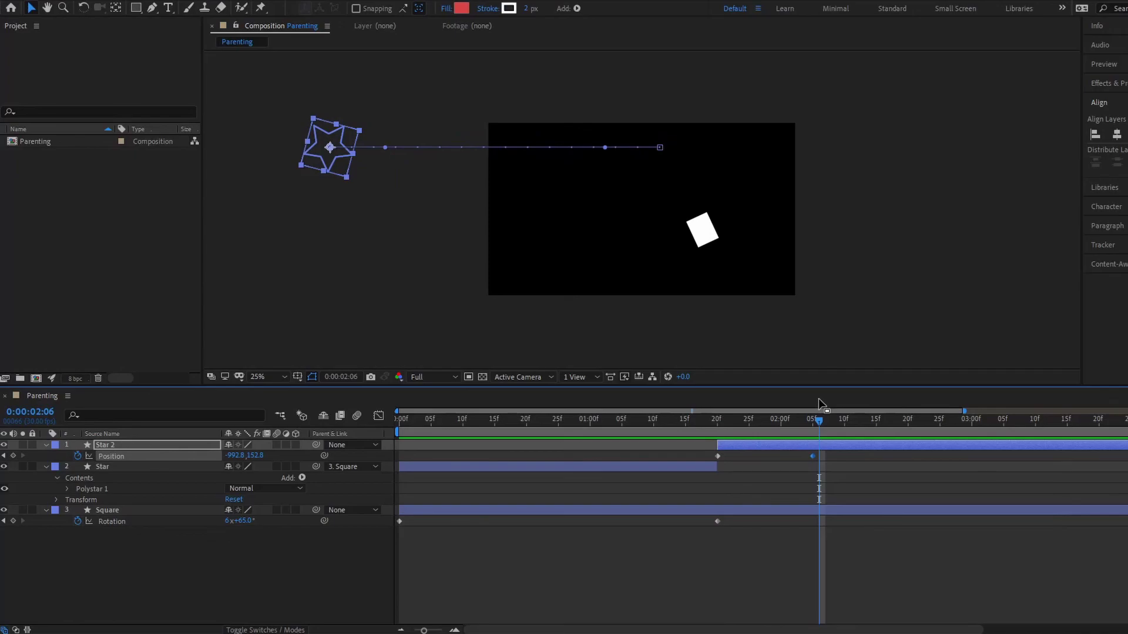